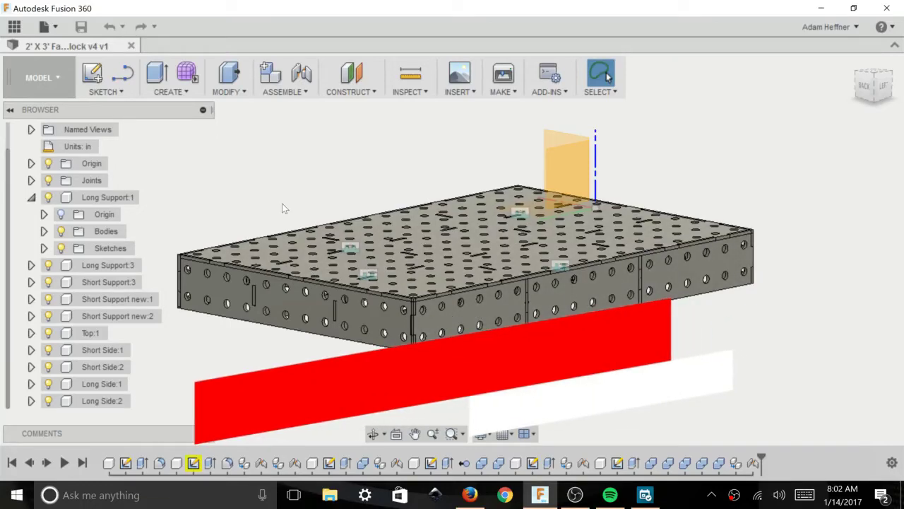
Hide the Top component and examine the grid of long and short supports beneath it
shift+middle_drag(282, 203, 303, 212)
shift+middle_drag(472, 193, 412, 253)
scroll(412, 254, down, 6)
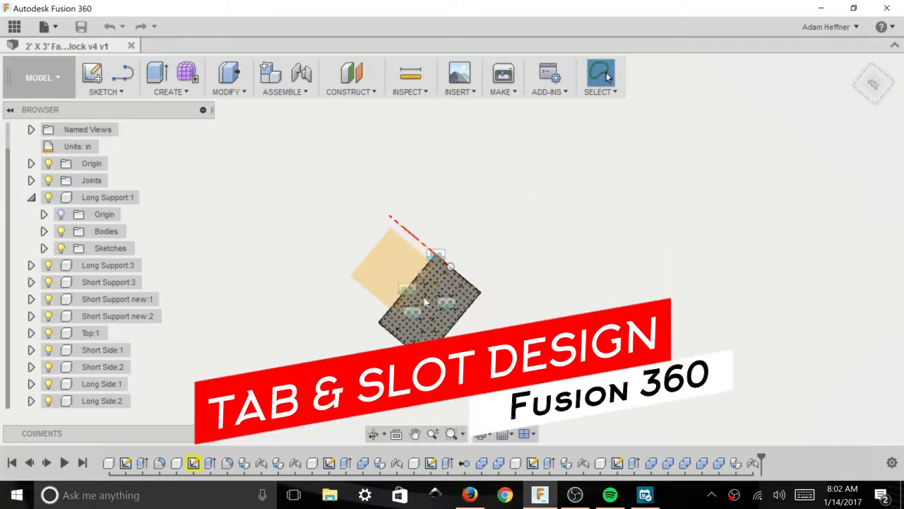
scroll(416, 347, up, 5)
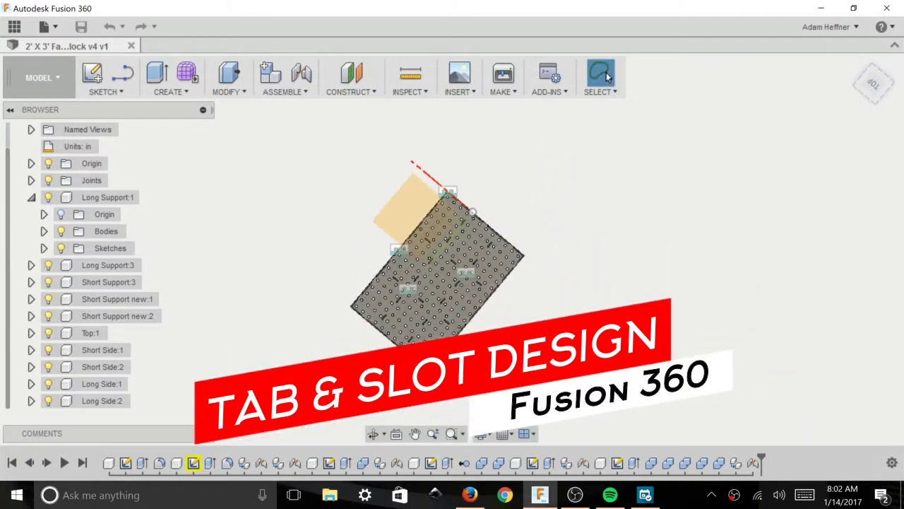
click(48, 333)
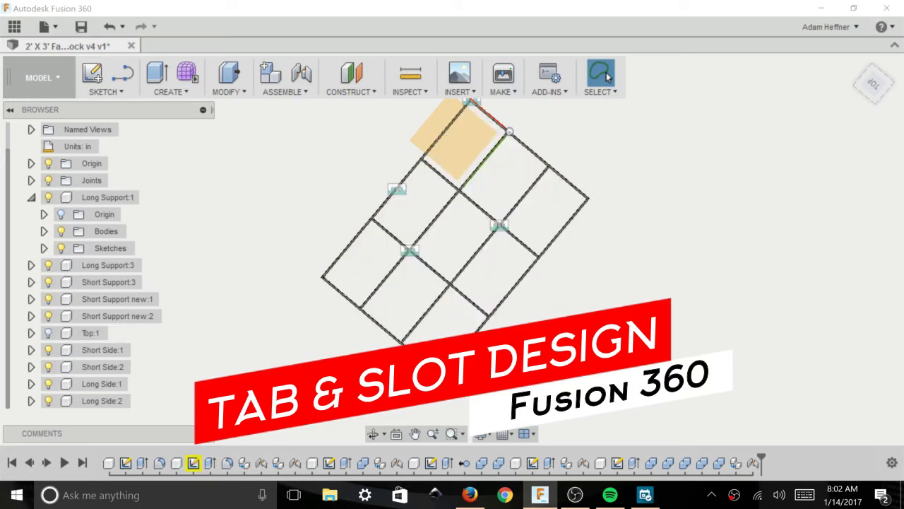
shift+middle_drag(325, 374, 343, 242)
scroll(343, 242, up, 3)
scroll(391, 328, down, 2)
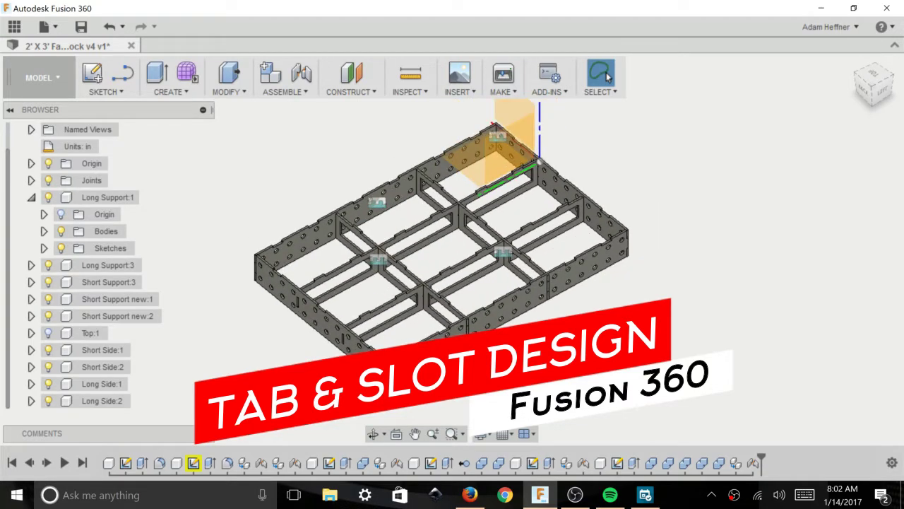
shift+middle_drag(311, 411, 317, 388)
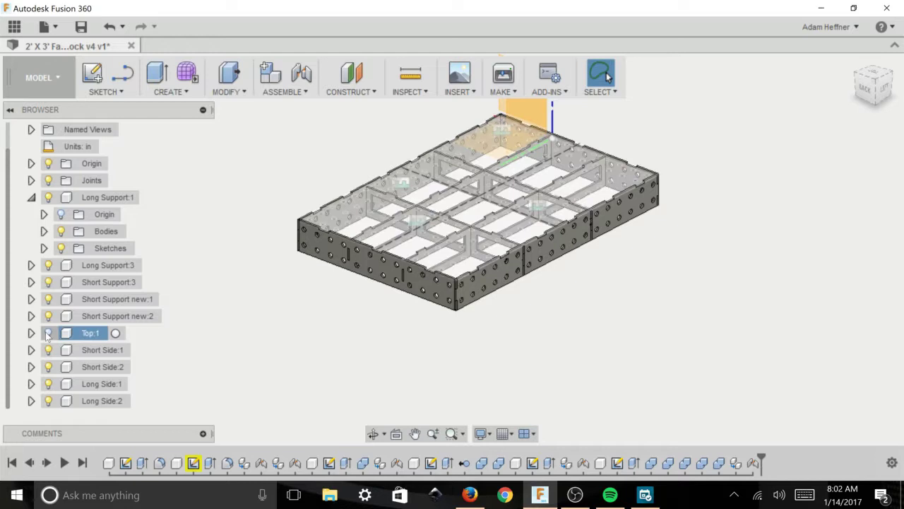
Show the Top component again, and briefly hide Short Side:1 to view the support ends behind it
click(48, 333)
click(57, 349)
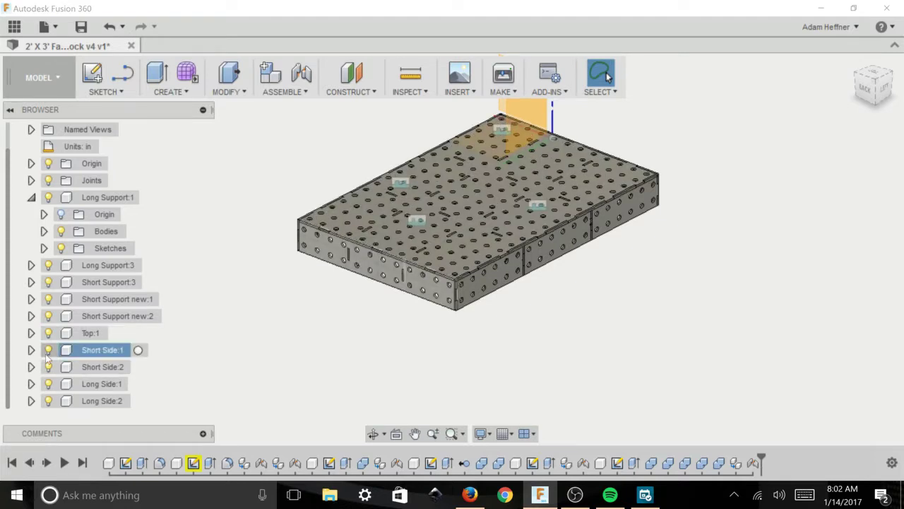
click(48, 350)
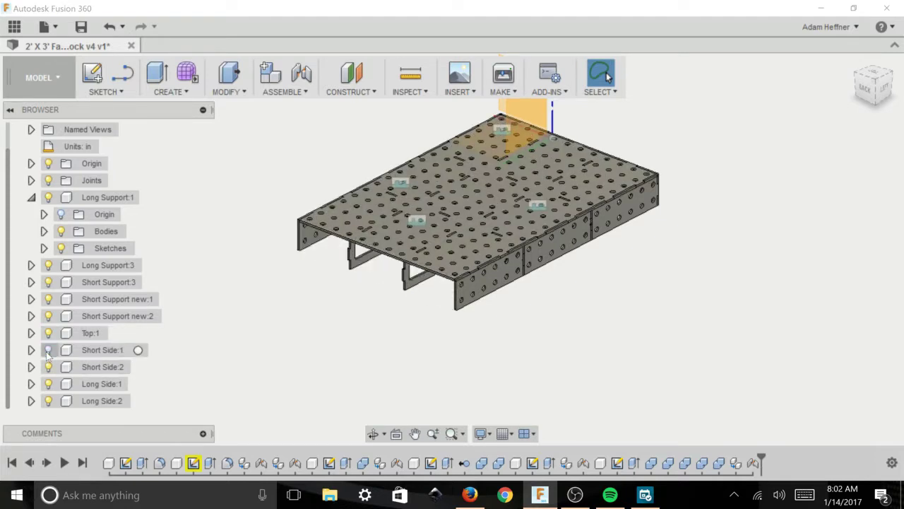
click(48, 352)
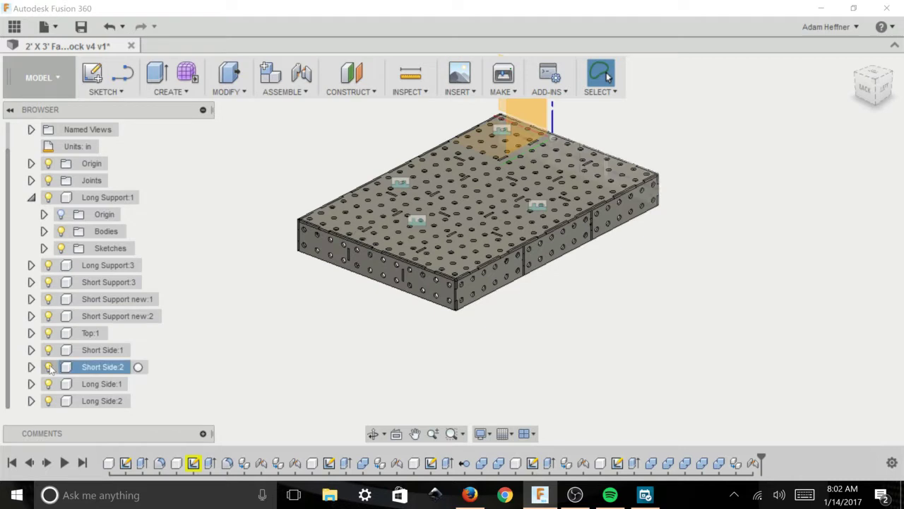
Toggle Long Side:2 off to examine the support ends along that edge, and turn it back on
click(48, 401)
click(48, 402)
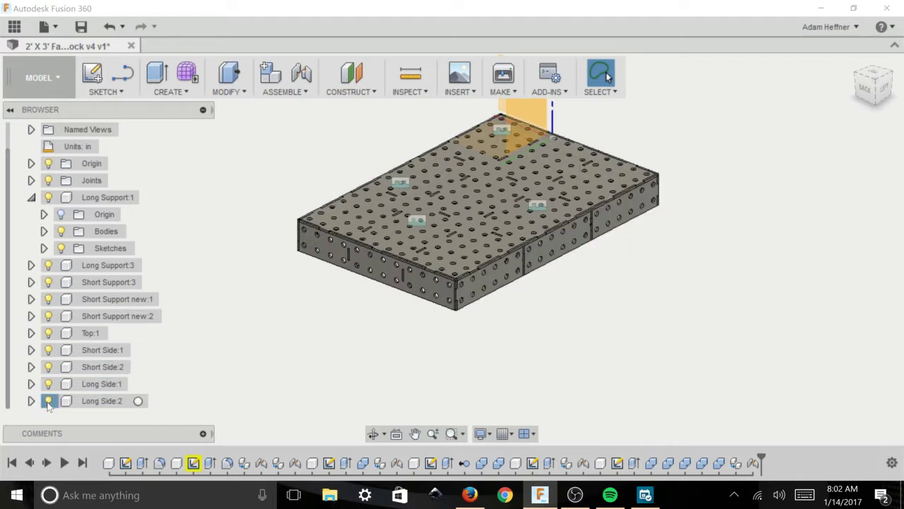
click(48, 401)
click(48, 402)
click(48, 401)
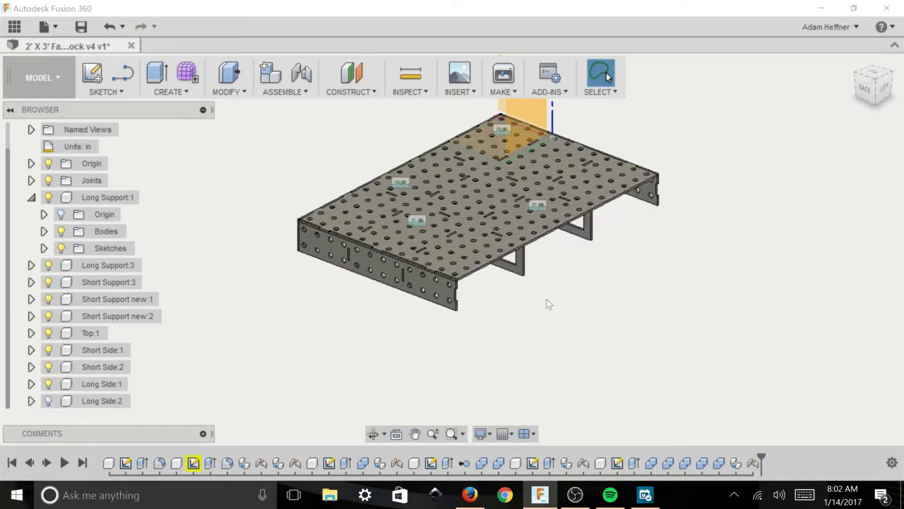
shift+middle_drag(649, 249, 497, 260)
scroll(494, 237, up, 3)
scroll(512, 269, down, 2)
scroll(455, 240, up, 2)
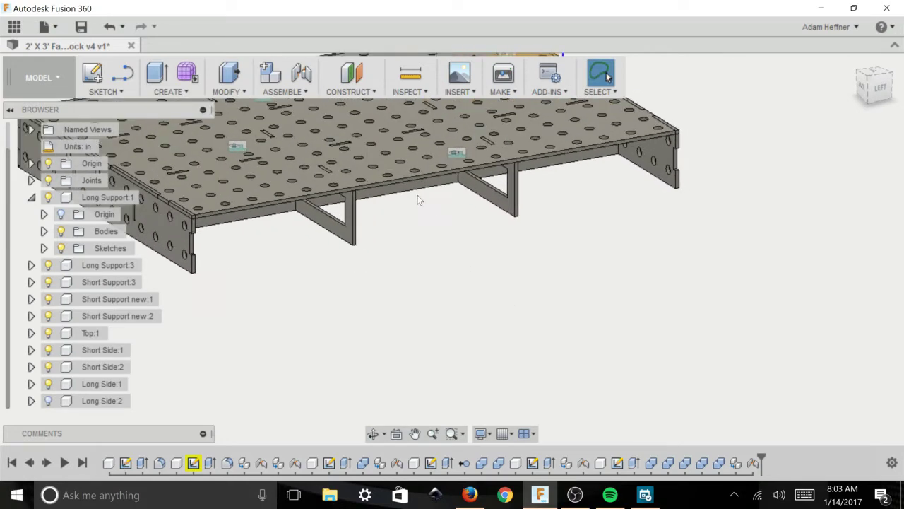
click(47, 400)
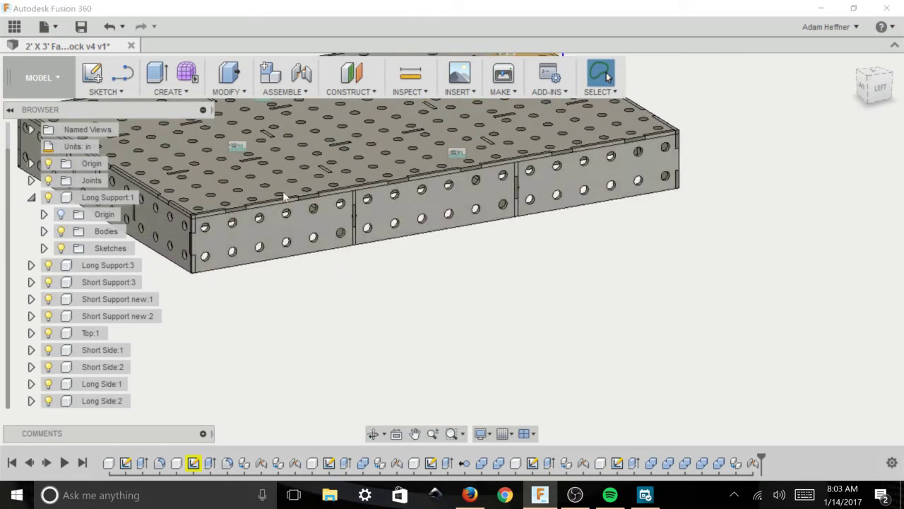
Use Combine with the Cut operation and Keep Tools to cut the Short Support new:2 body with the Long Side:2 body
click(228, 92)
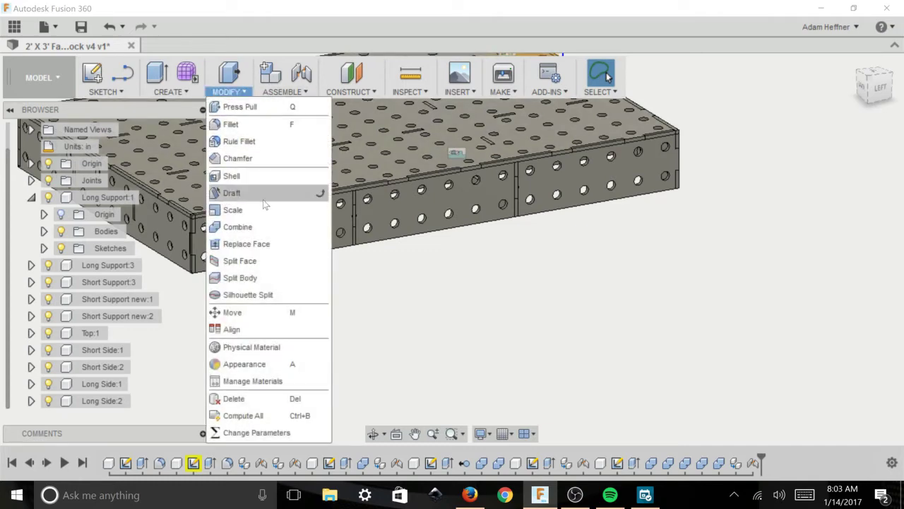
click(259, 225)
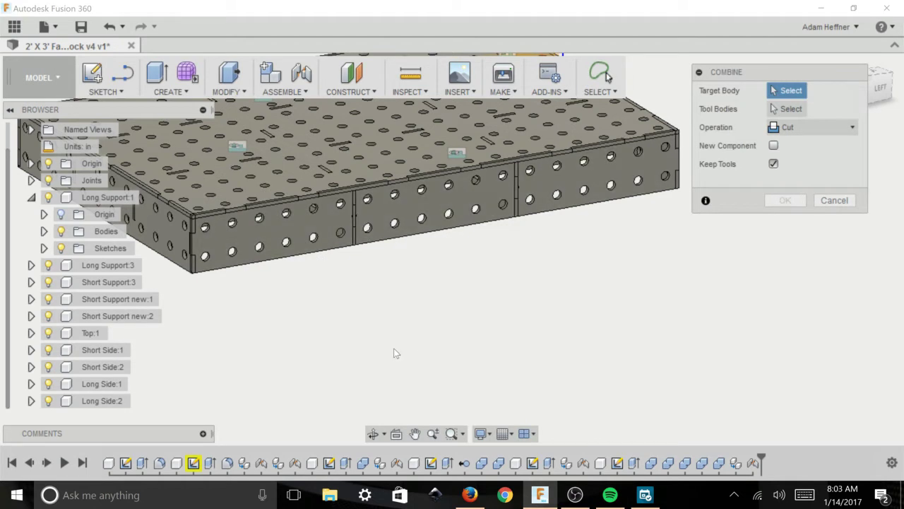
middle_drag(389, 343, 422, 369)
scroll(422, 370, down, 2)
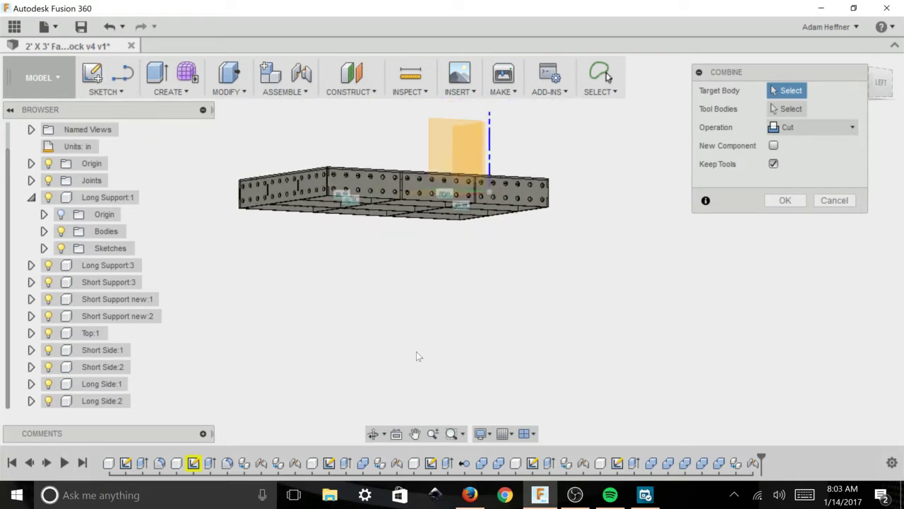
shift+middle_drag(424, 256, 434, 226)
scroll(441, 297, down, 3)
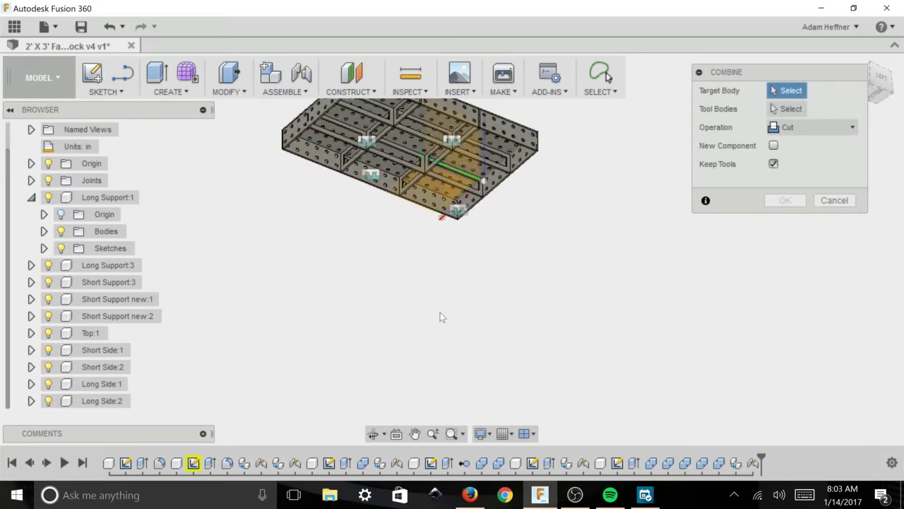
scroll(445, 124, up, 3)
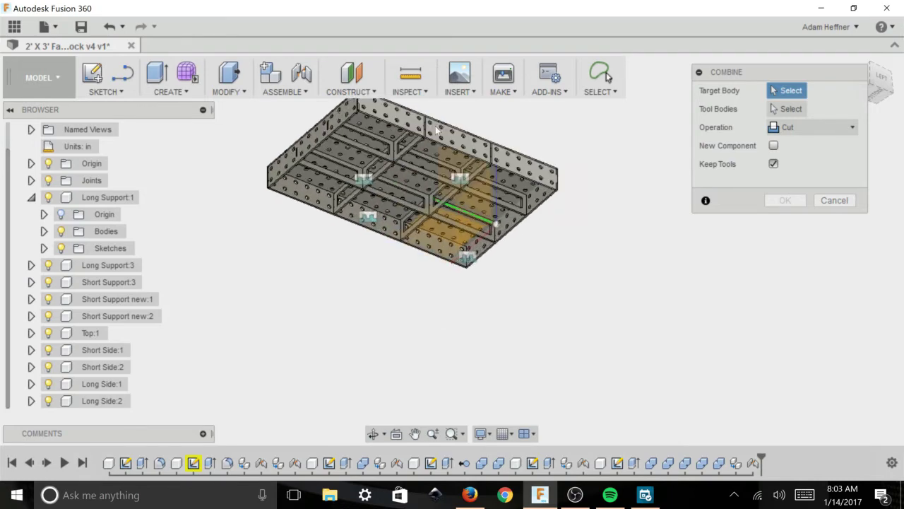
scroll(448, 113, up, 4)
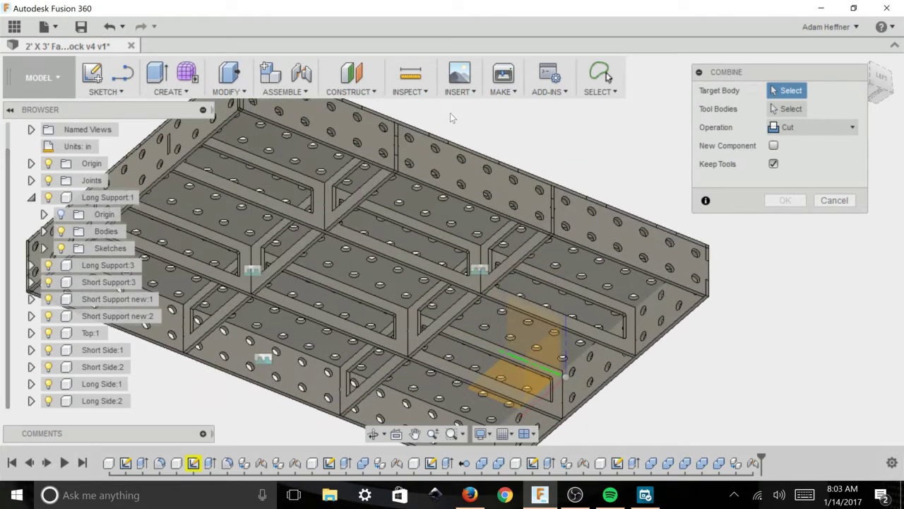
scroll(451, 108, up, 2)
scroll(447, 108, up, 2)
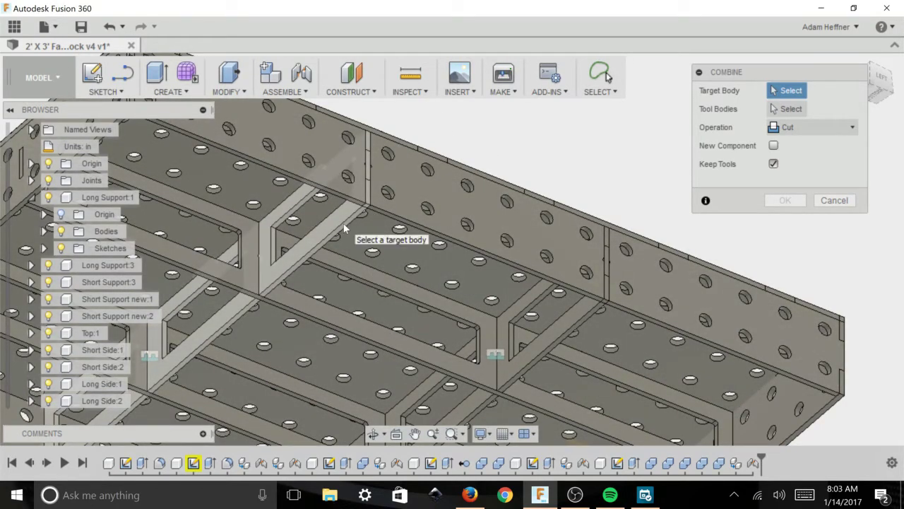
click(345, 228)
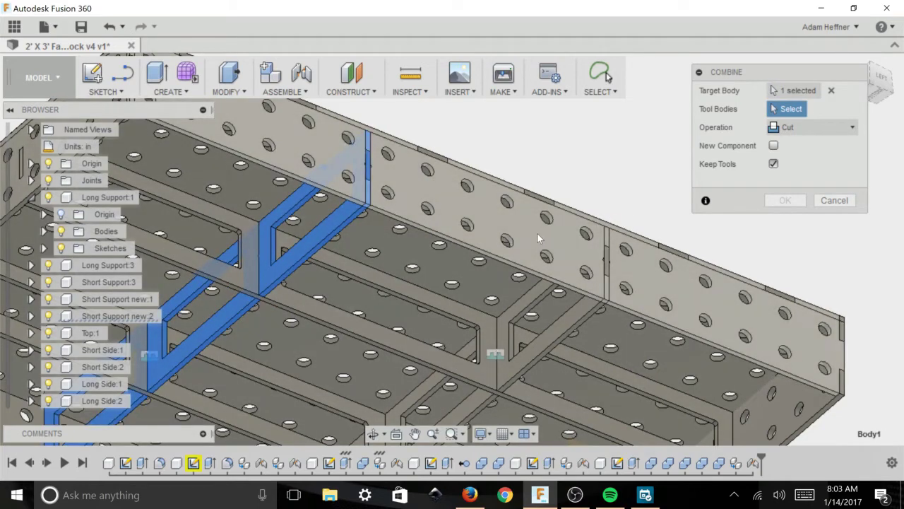
click(536, 244)
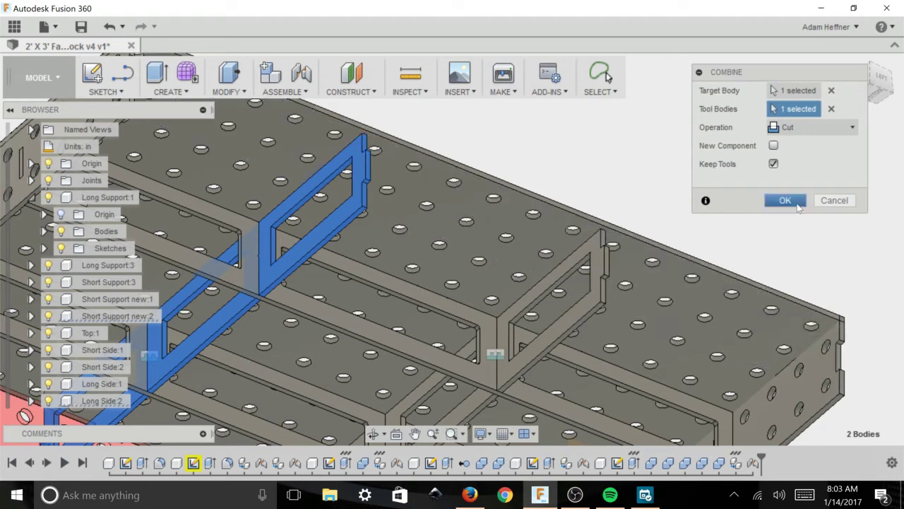
click(785, 201)
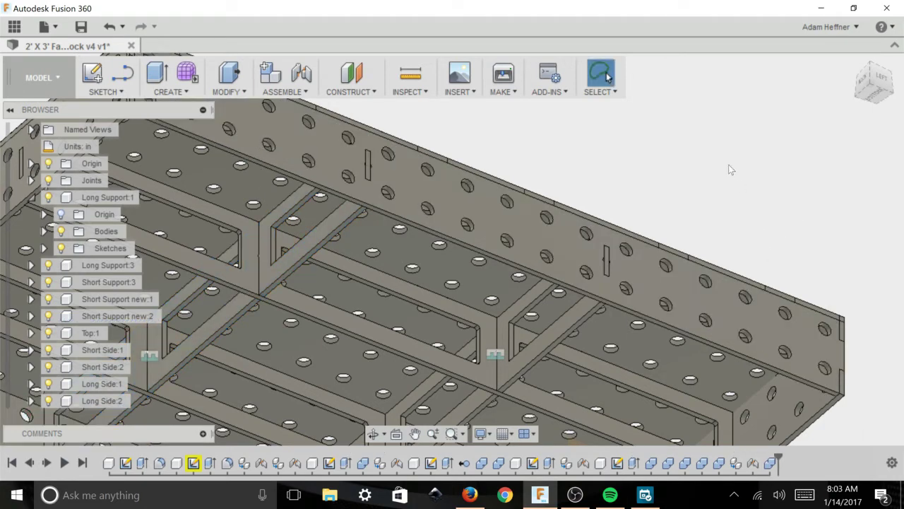
Inspect the long side's slots and the support tabs from outside, toggling the visibility of Long Side:2
scroll(697, 192, down, 3)
shift+middle_drag(679, 149, 689, 206)
scroll(682, 200, down, 2)
scroll(677, 393, up, 5)
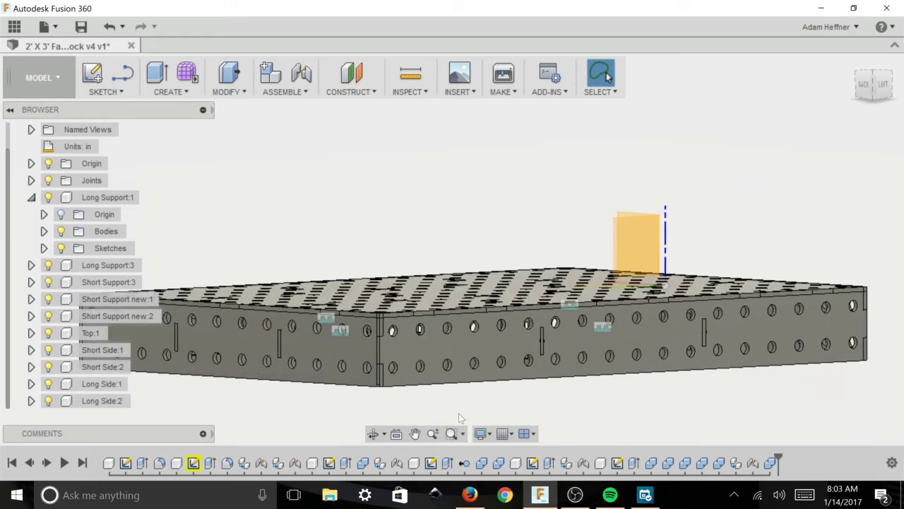
click(48, 400)
click(48, 401)
click(49, 401)
click(48, 400)
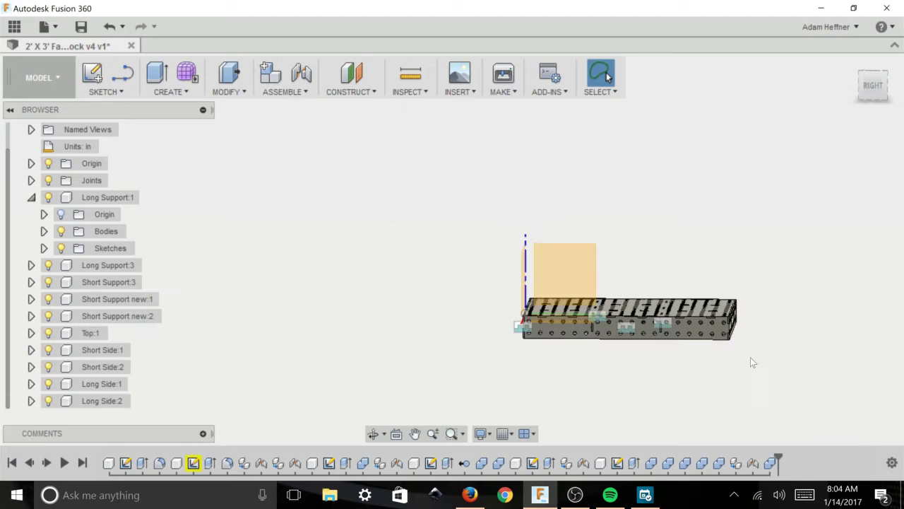
Examine the opposite long edge of the table, briefly hiding Long Side:1 to view the support tabs
scroll(745, 341, up, 5)
scroll(747, 323, up, 2)
scroll(747, 325, down, 1)
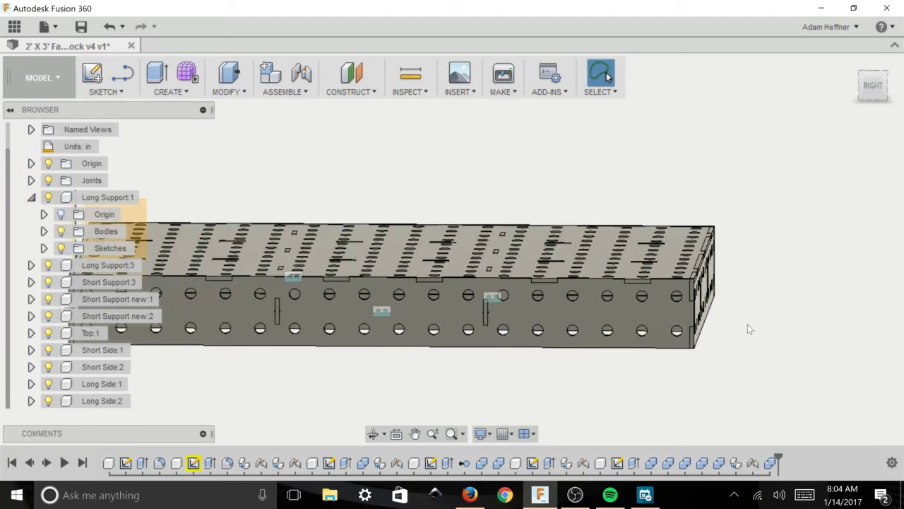
shift+middle_drag(747, 324, 665, 315)
scroll(662, 311, down, 2)
scroll(673, 392, up, 3)
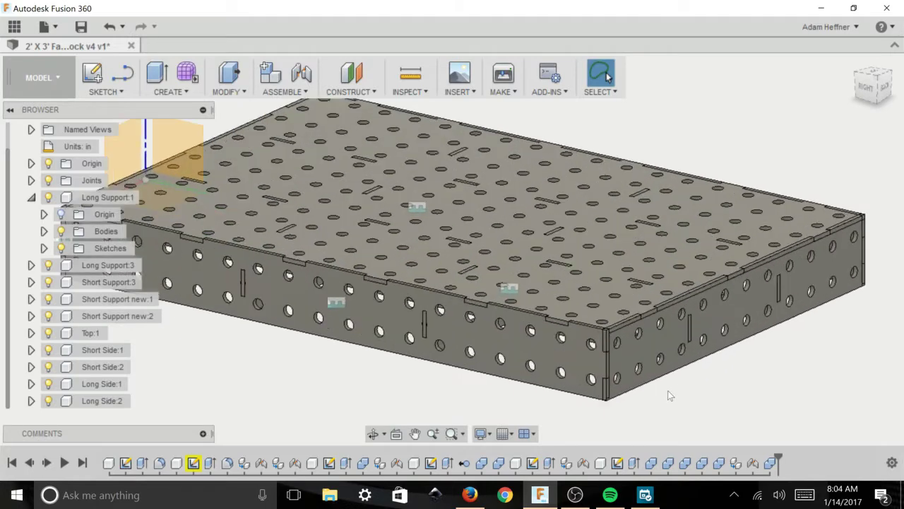
click(49, 383)
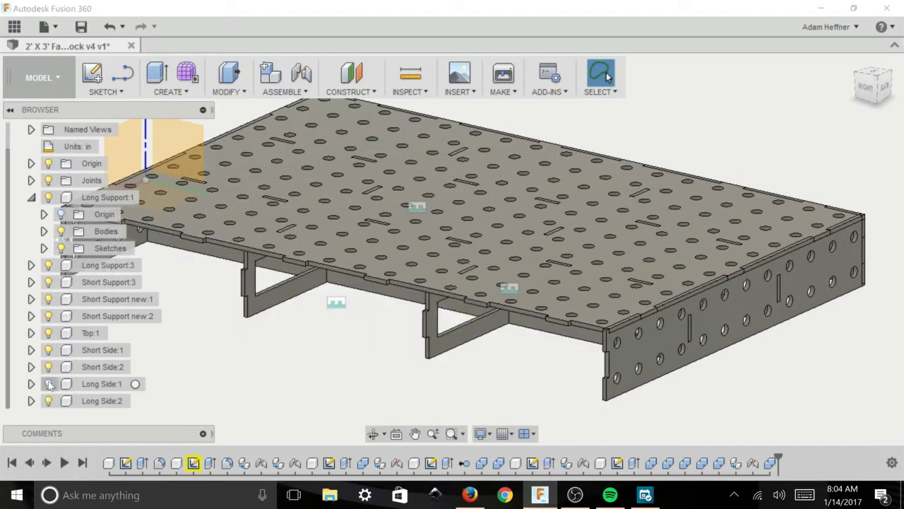
click(49, 384)
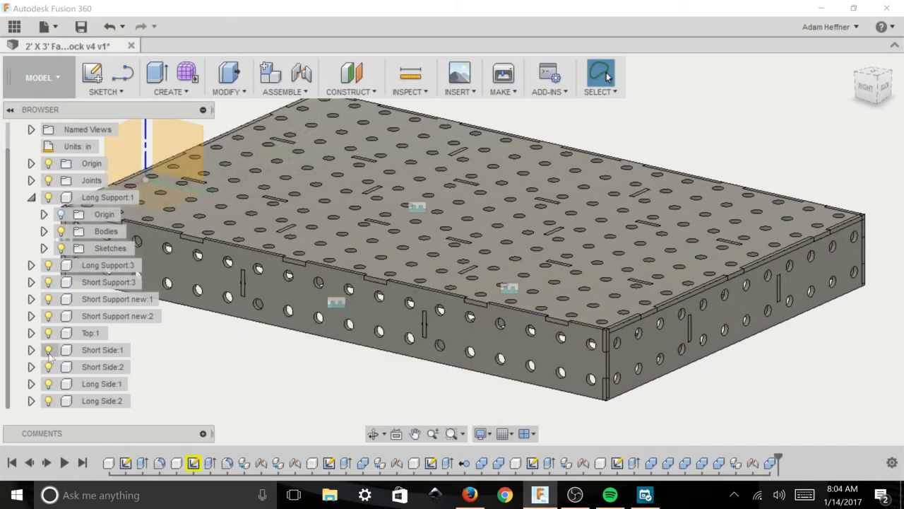
Toggle Short Side:1 and Short Side:2 off and on to compare the joints at the table's short ends
click(48, 350)
click(48, 350)
click(48, 350)
click(49, 366)
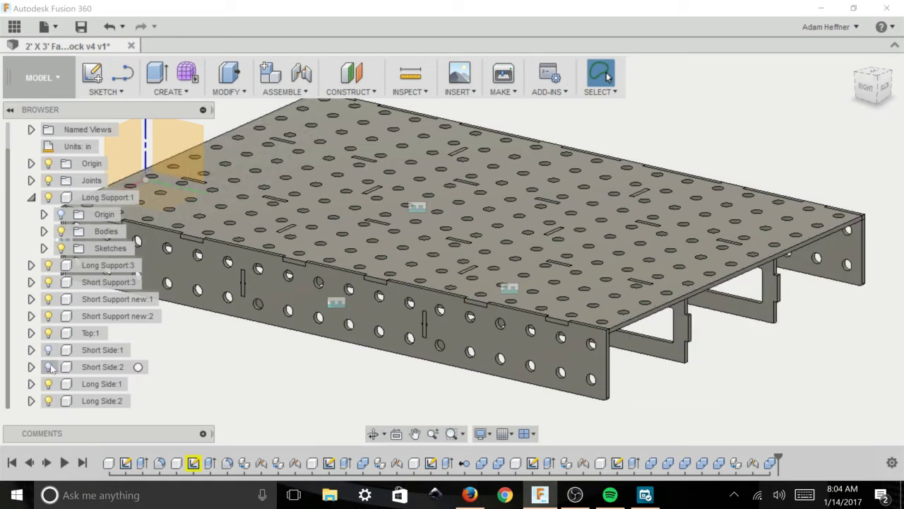
click(49, 367)
click(48, 350)
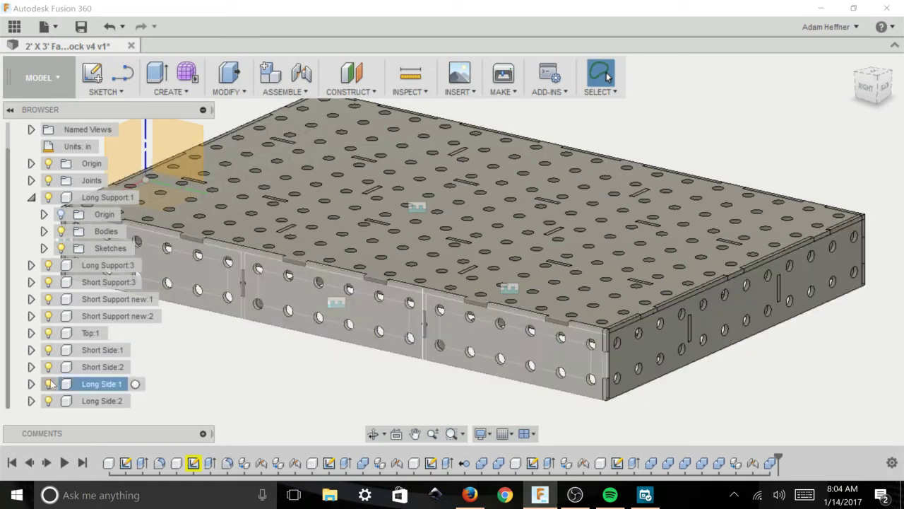
Alternately hide and reshow Long Side:1 and Short Side:1 to check how their corner and support tabs interlock
click(49, 383)
click(49, 383)
click(49, 383)
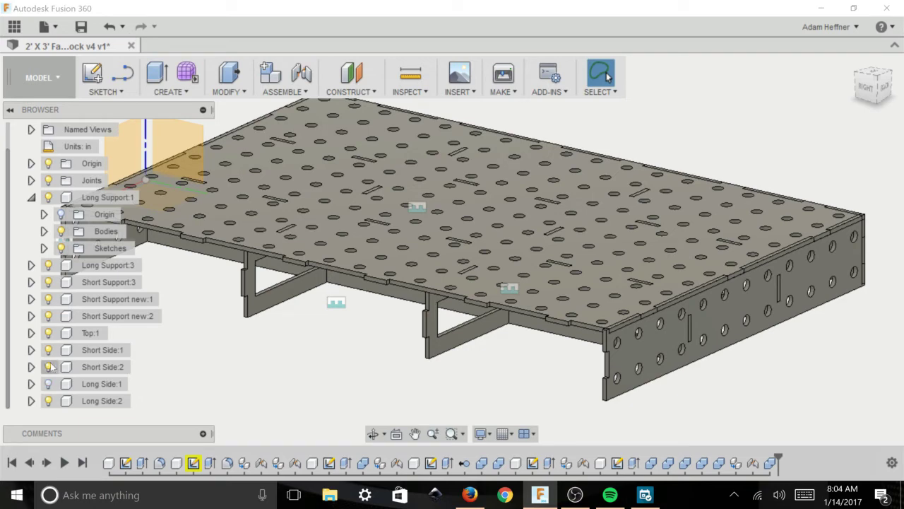
click(49, 350)
click(49, 383)
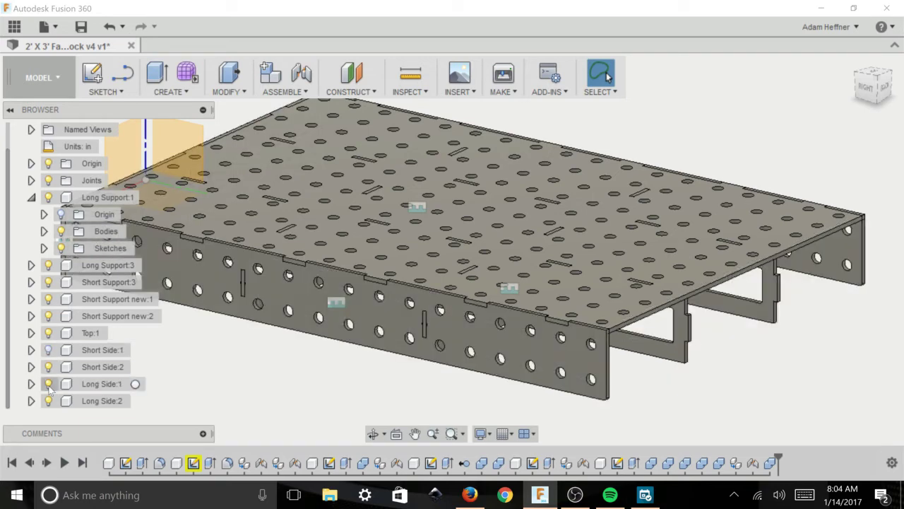
click(48, 349)
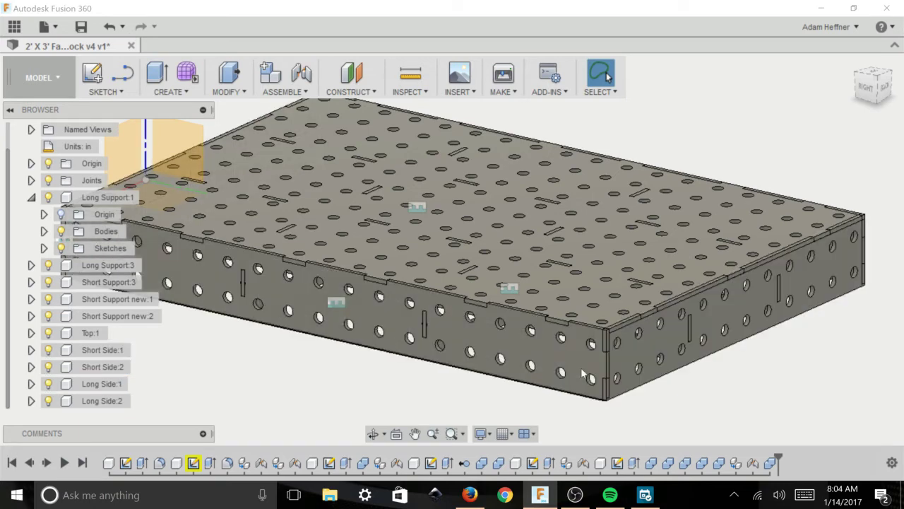
Combine-cut the front Long Side:1 body using the adjoining Short Side:1 as the tool, keeping the tool body
click(244, 91)
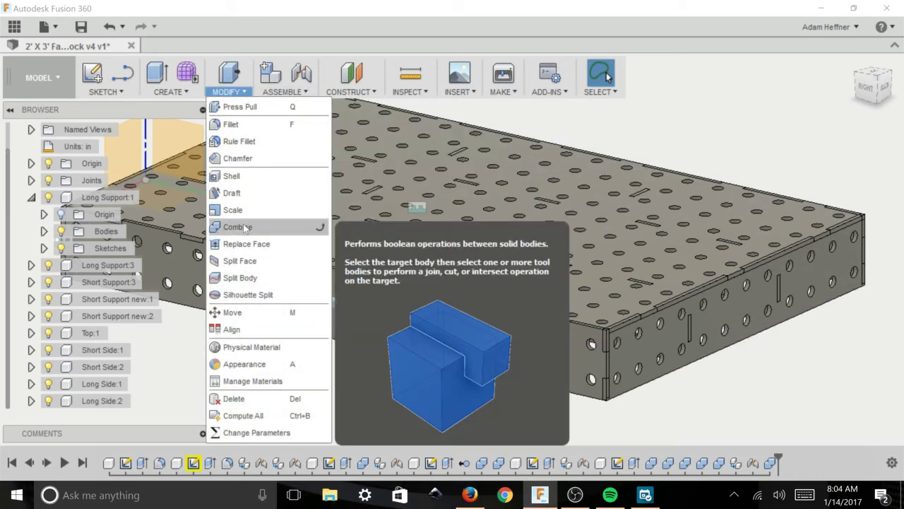
click(244, 227)
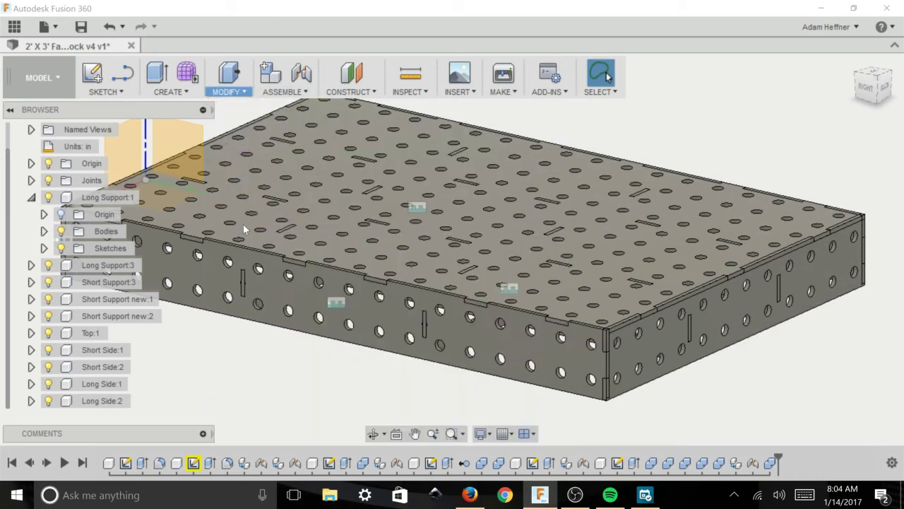
click(572, 361)
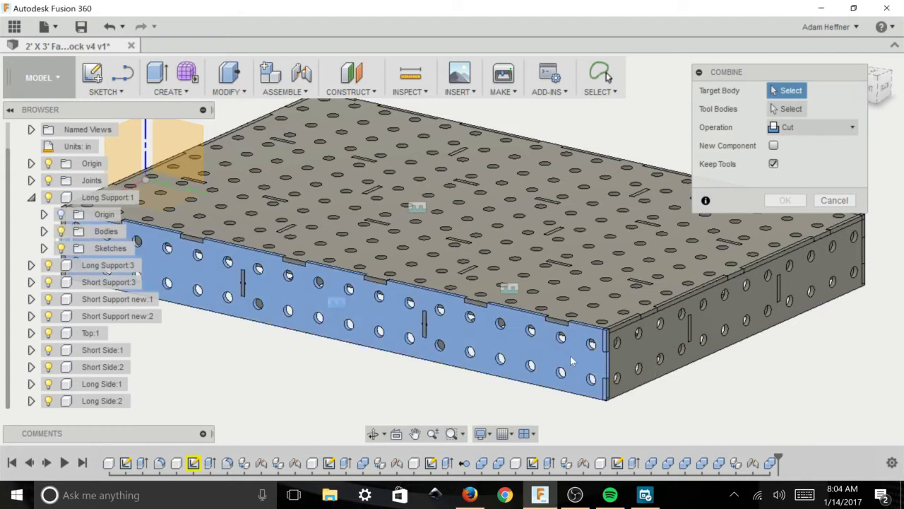
click(630, 353)
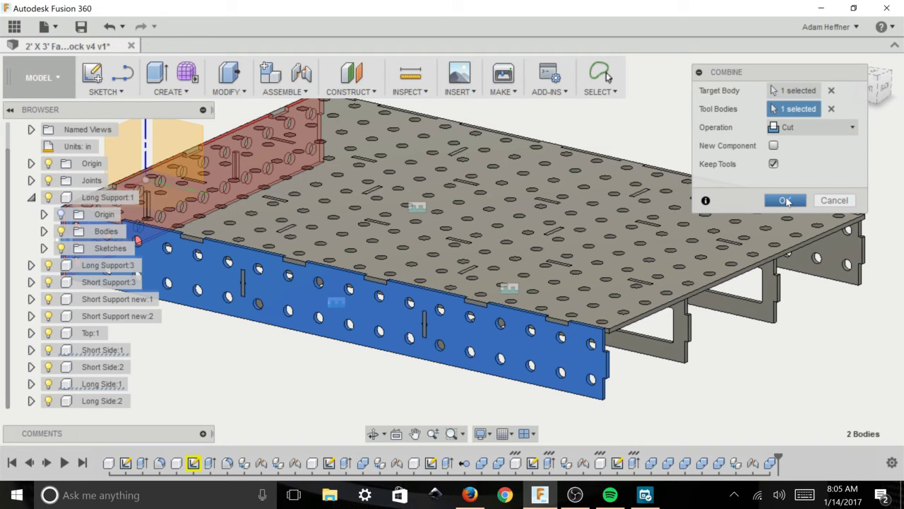
click(786, 200)
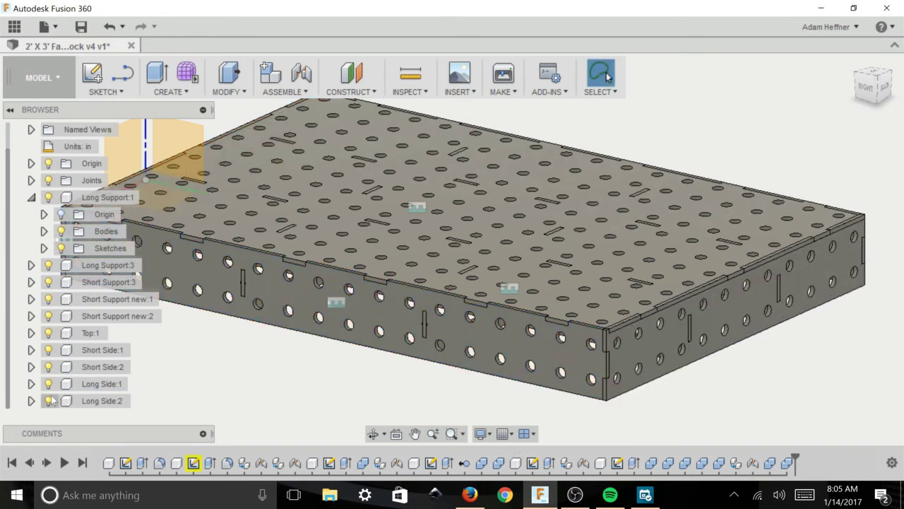
Toggle Short Side:1 and Long Side:1 off and on to check their corner joint, and view the whole table from the back
click(47, 355)
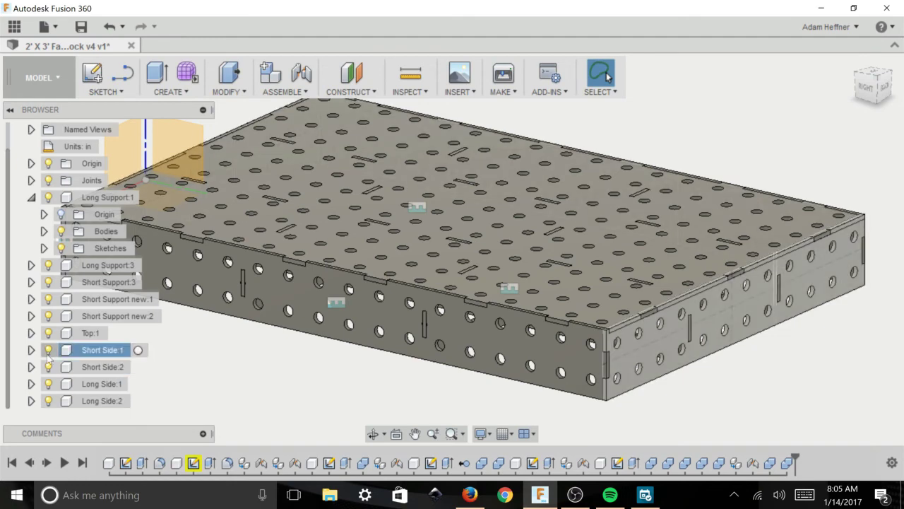
click(47, 354)
click(47, 357)
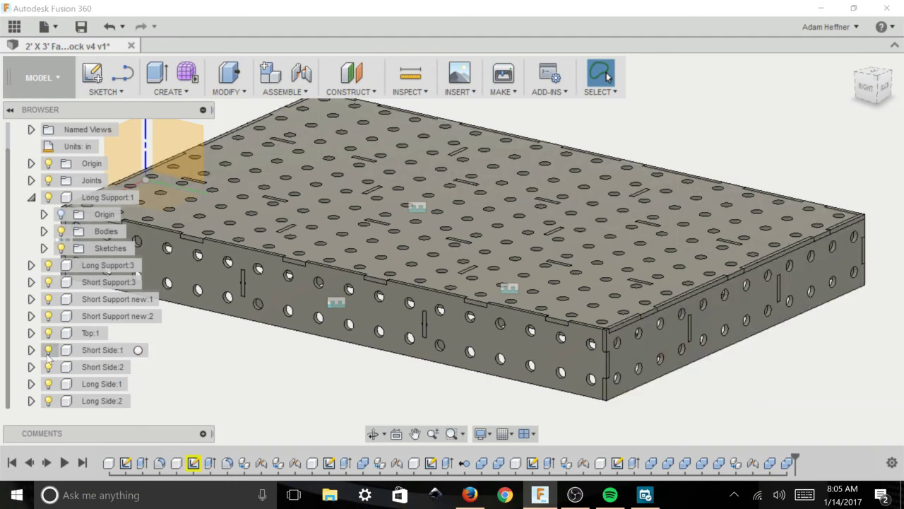
click(54, 385)
click(50, 384)
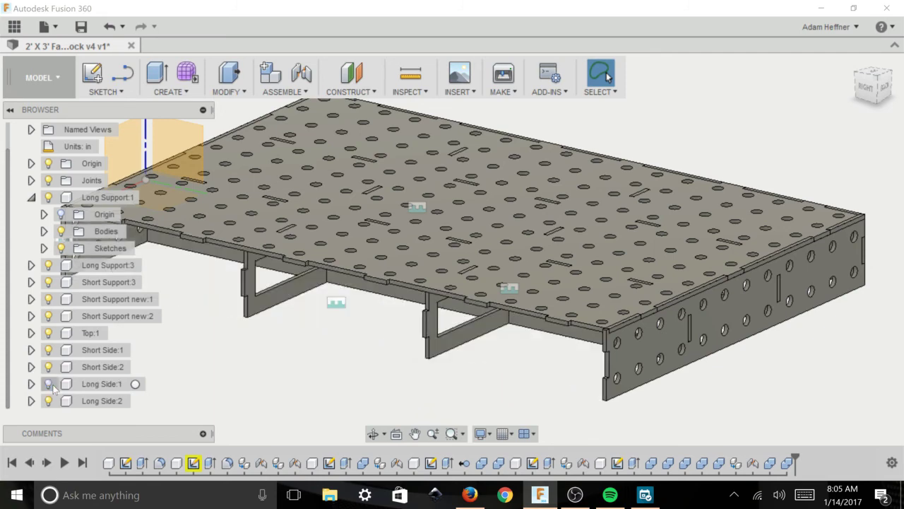
click(50, 384)
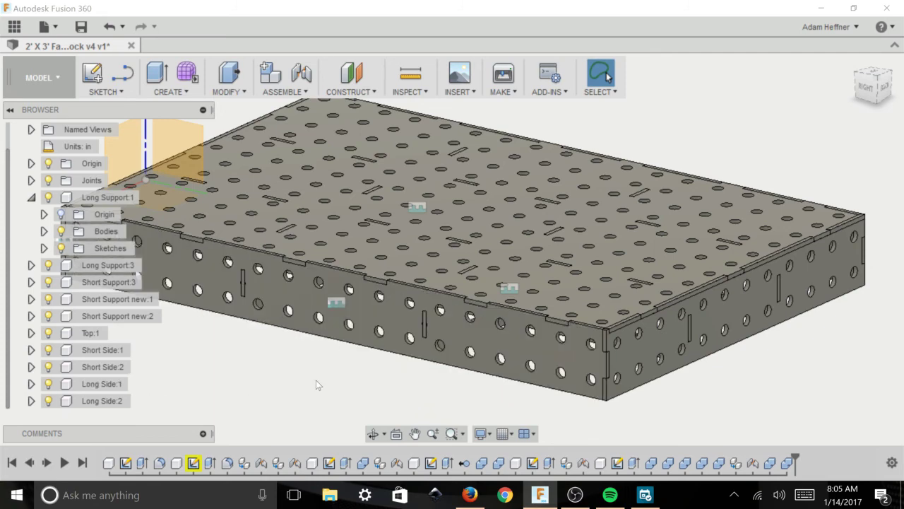
shift+middle_drag(691, 397, 624, 377)
scroll(754, 339, down, 3)
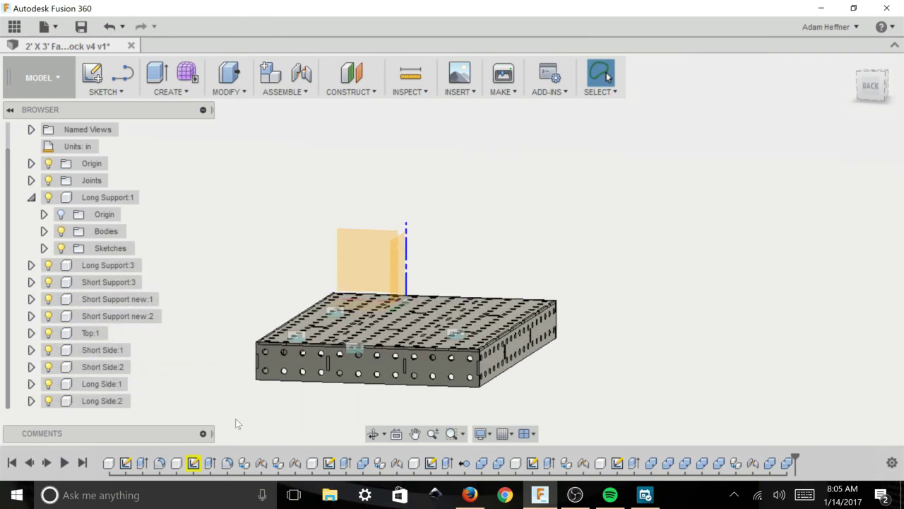